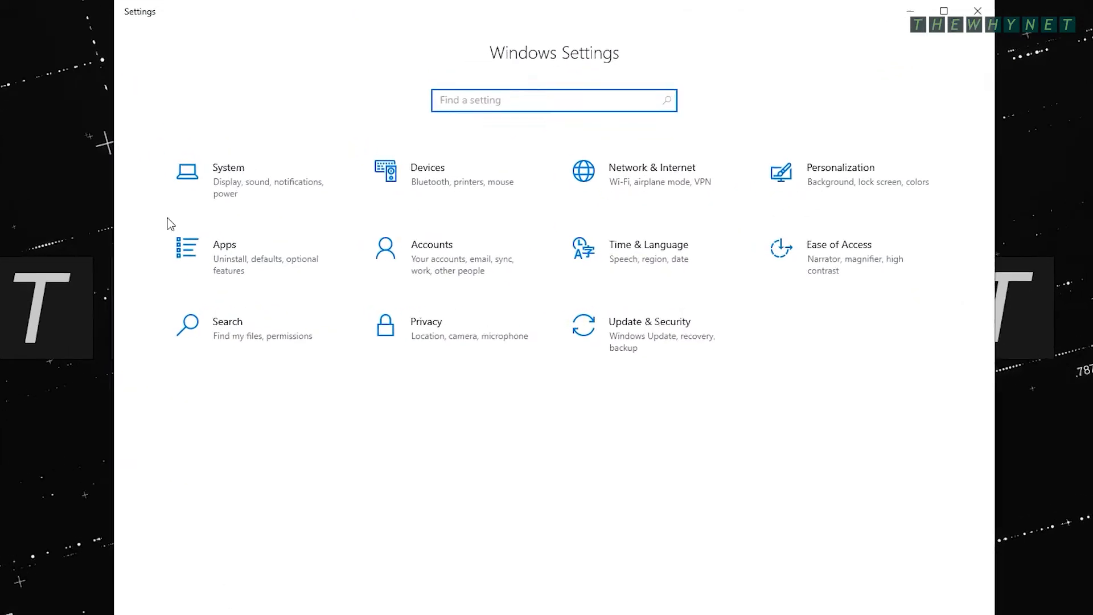
Enable Remote Desktop in the server's system settings and confirm the change.
{"action": "left_click", "coordinate": [296, 198]}
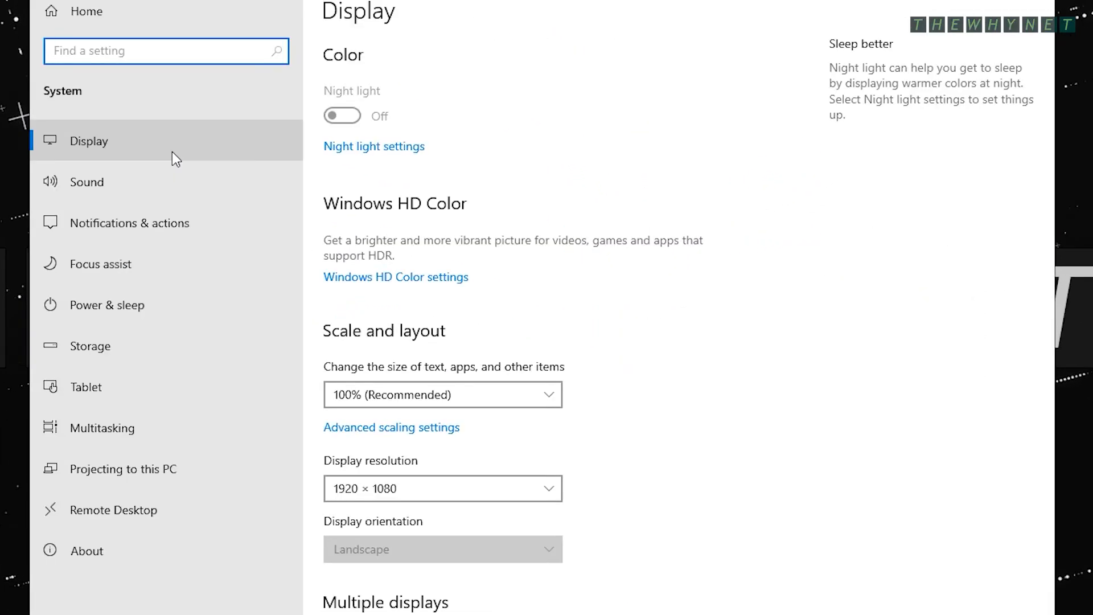
{"action": "left_click", "coordinate": [178, 517]}
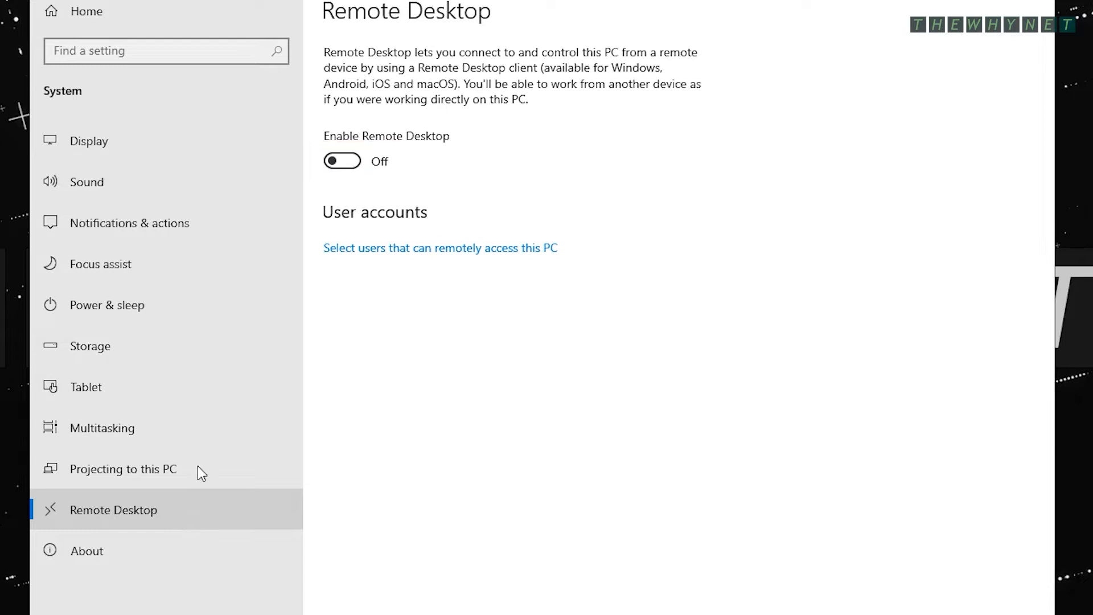
{"action": "left_click", "coordinate": [340, 162]}
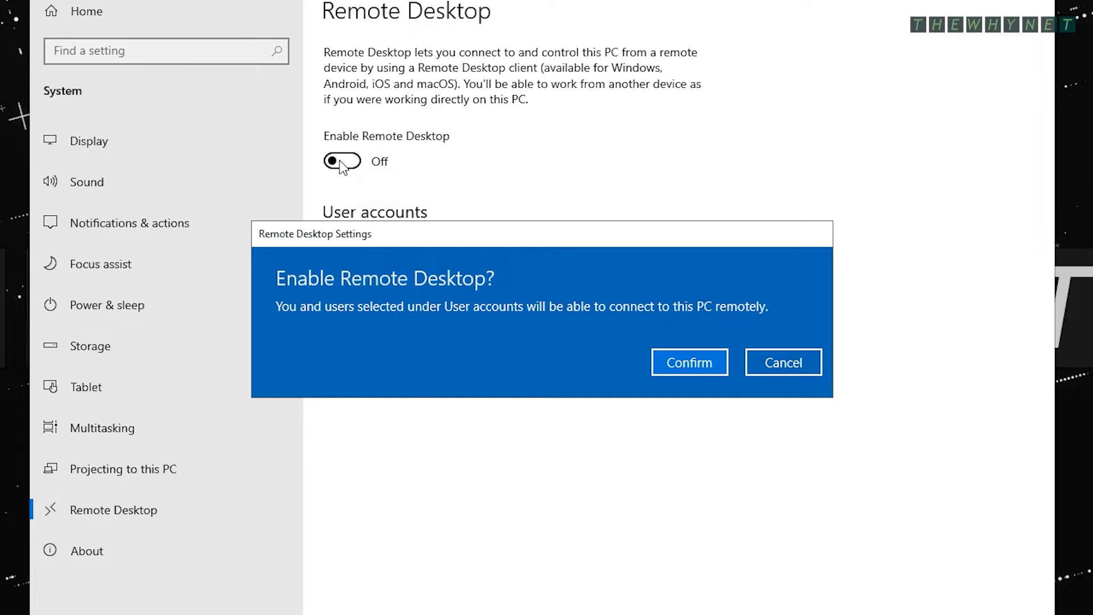
{"action": "left_click", "coordinate": [667, 365]}
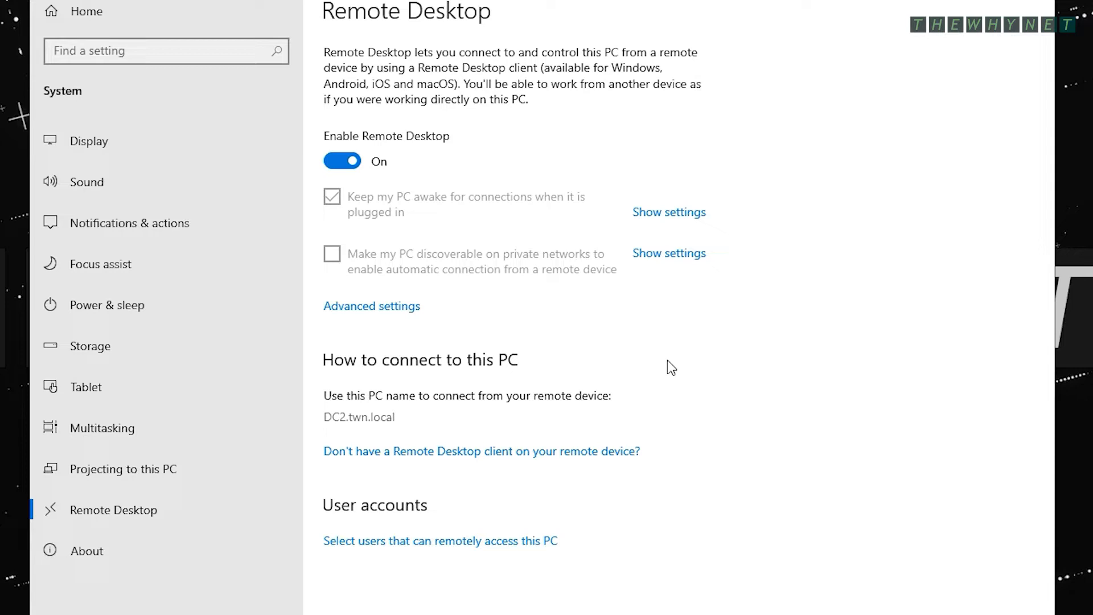
Add a twn.local domain user, by account name, to the users allowed to remotely access the server.
{"action": "left_click", "coordinate": [511, 550]}
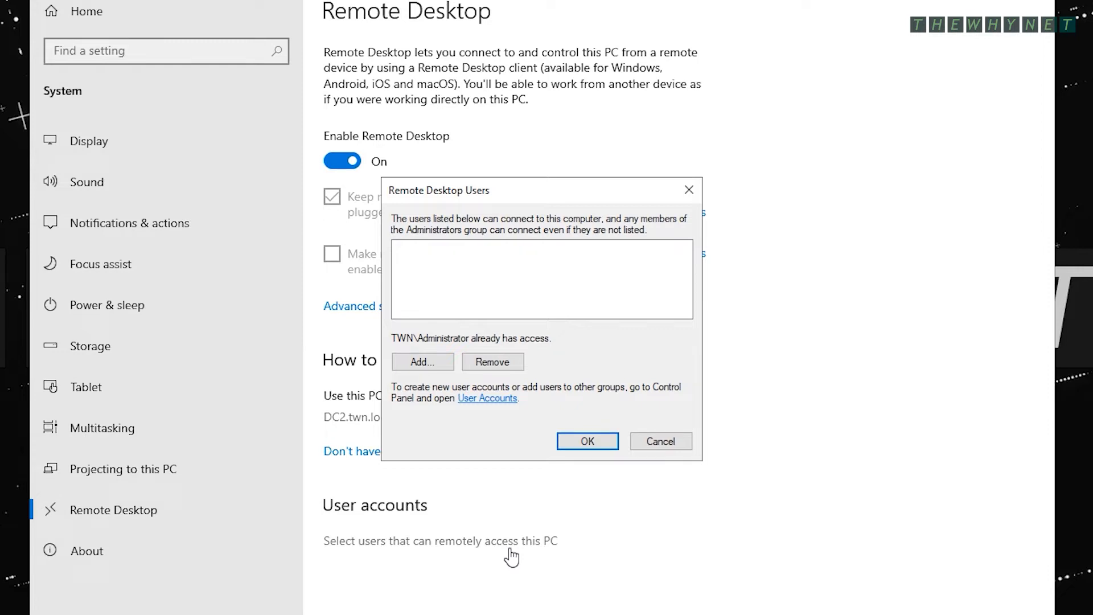
{"action": "left_click", "coordinate": [436, 360]}
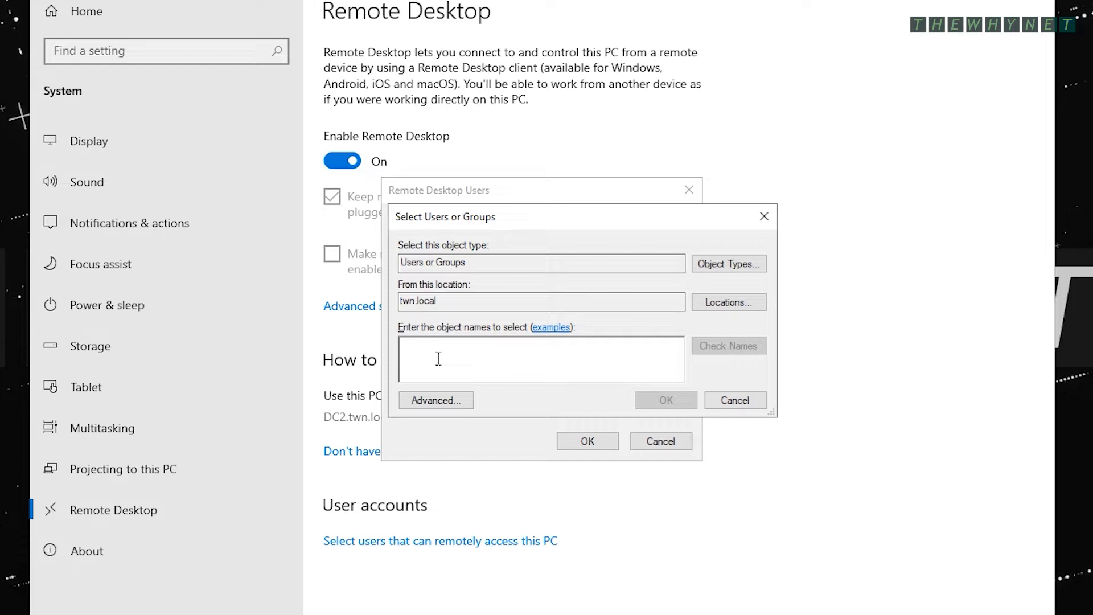
{"action": "type", "text": "john"}
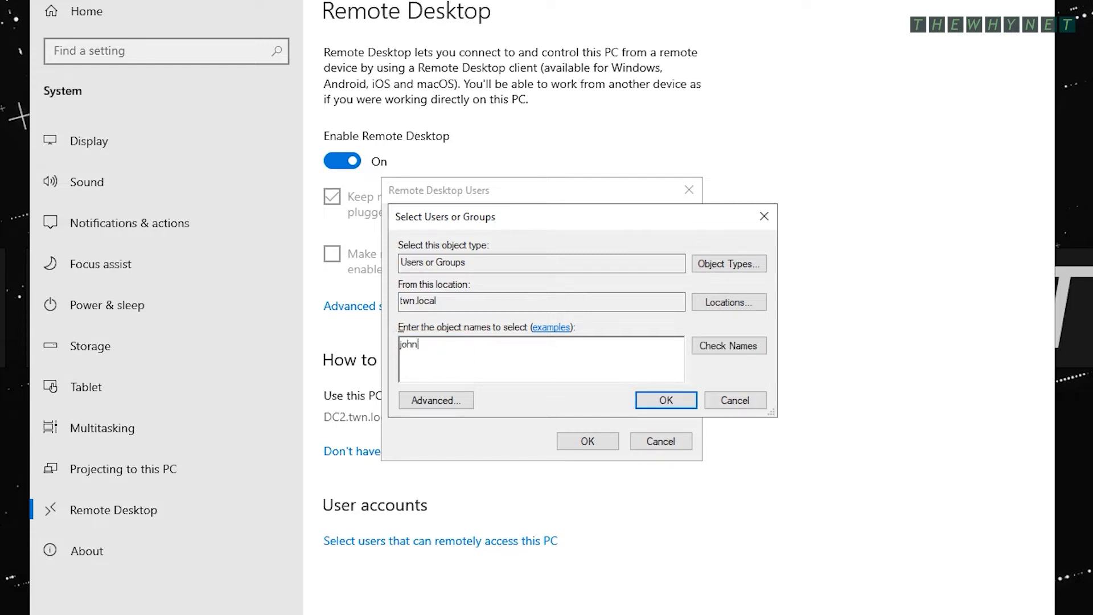
{"action": "key", "text": "Return"}
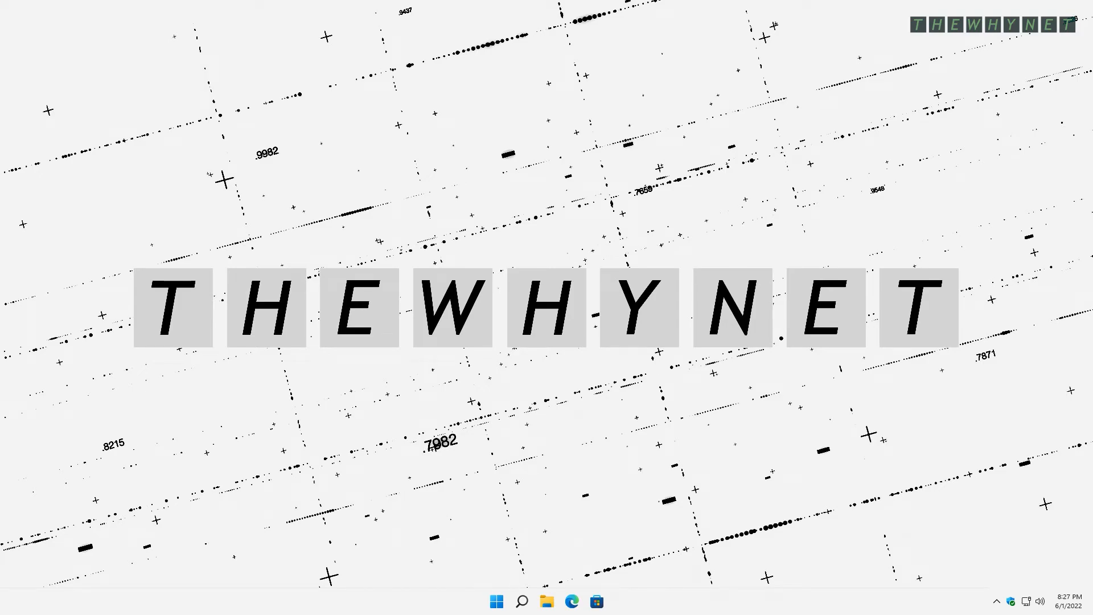
Switch to the Windows 11 client and enable Remote Desktop in its system settings, confirming the change.
{"action": "left_click", "coordinate": [499, 604]}
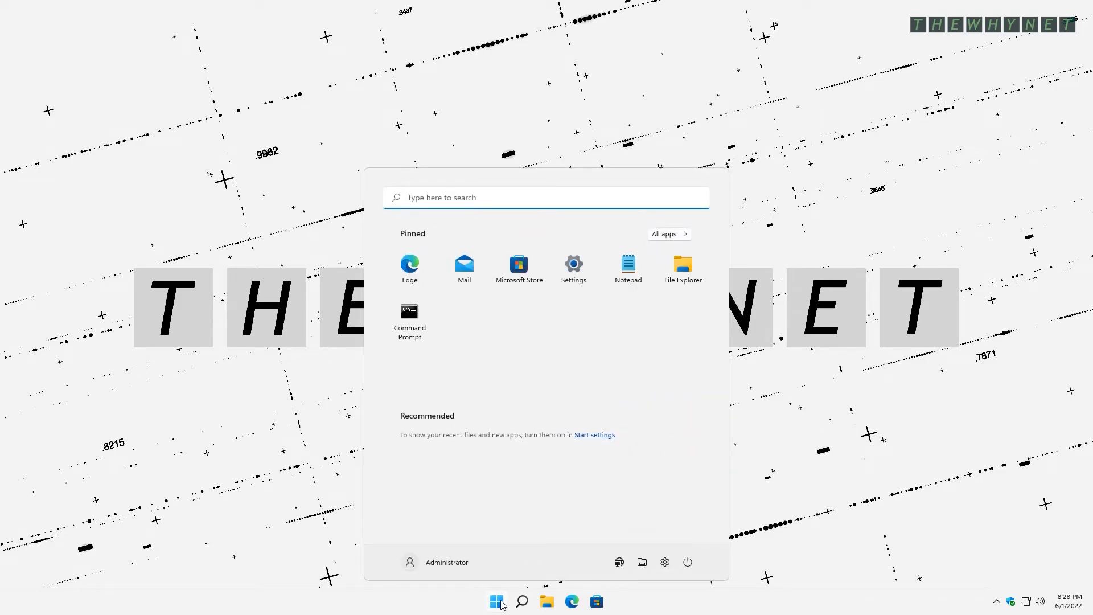
{"action": "left_click", "coordinate": [664, 562]}
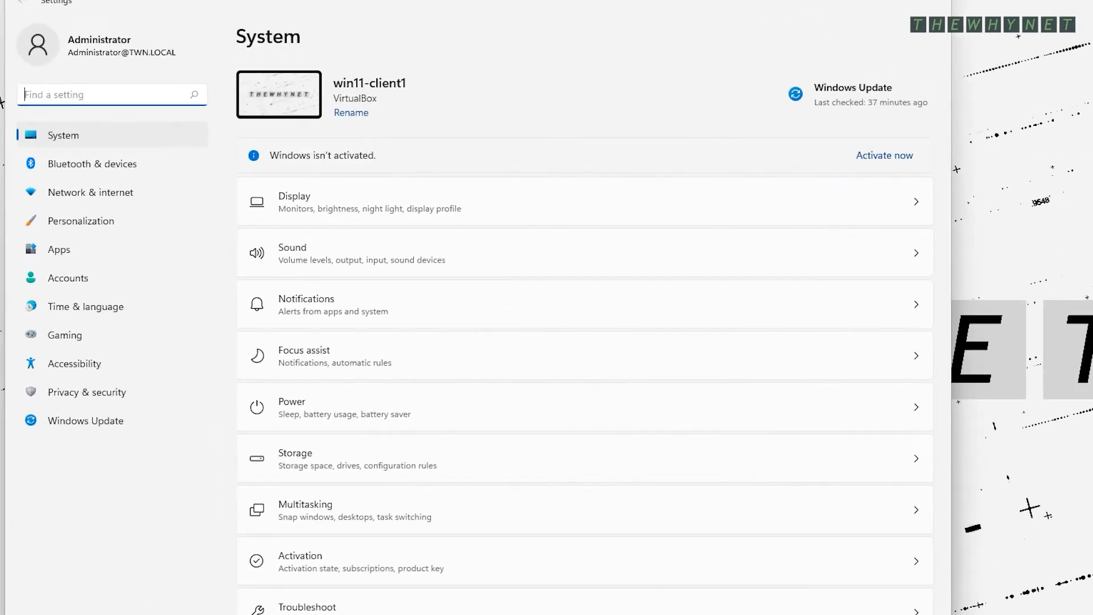
{"action": "scroll", "coordinate": [843, 560], "scroll_direction": "down", "scroll_amount": 5}
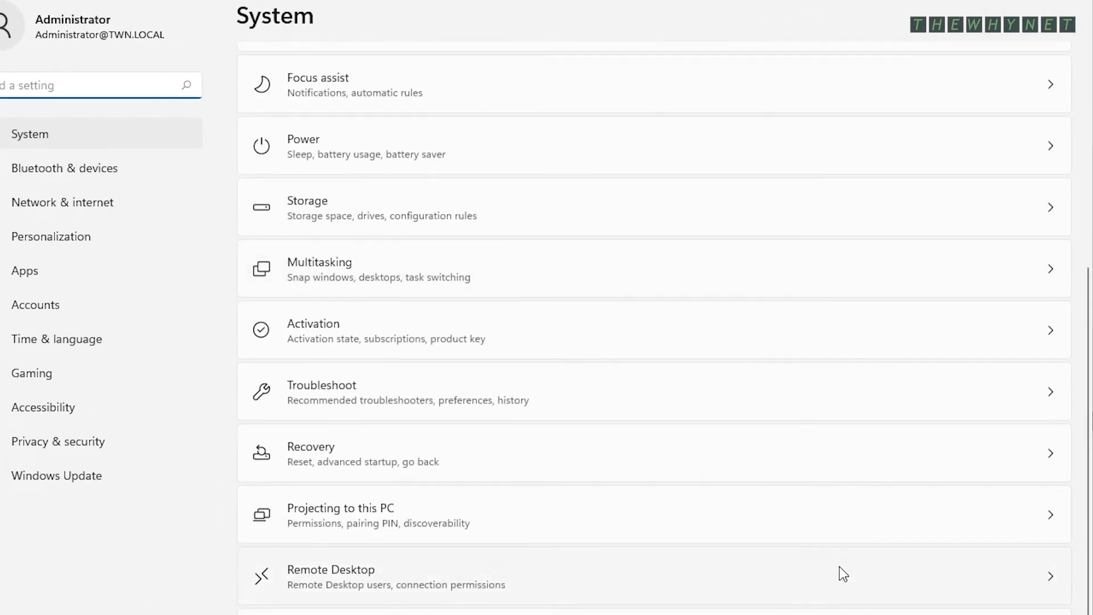
{"action": "left_click", "coordinate": [843, 574]}
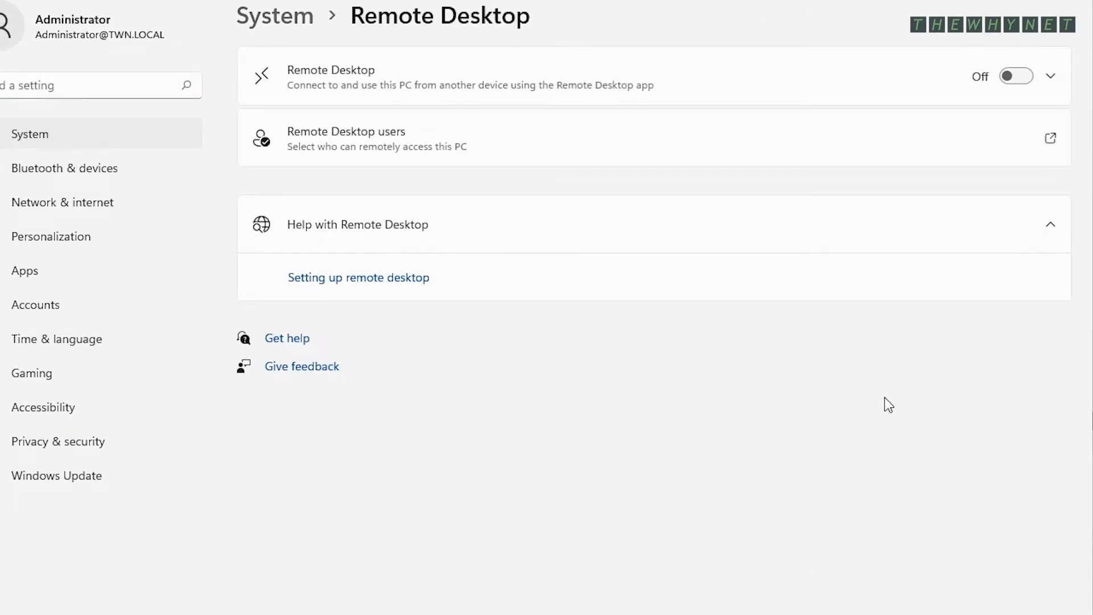
{"action": "left_click", "coordinate": [1012, 79]}
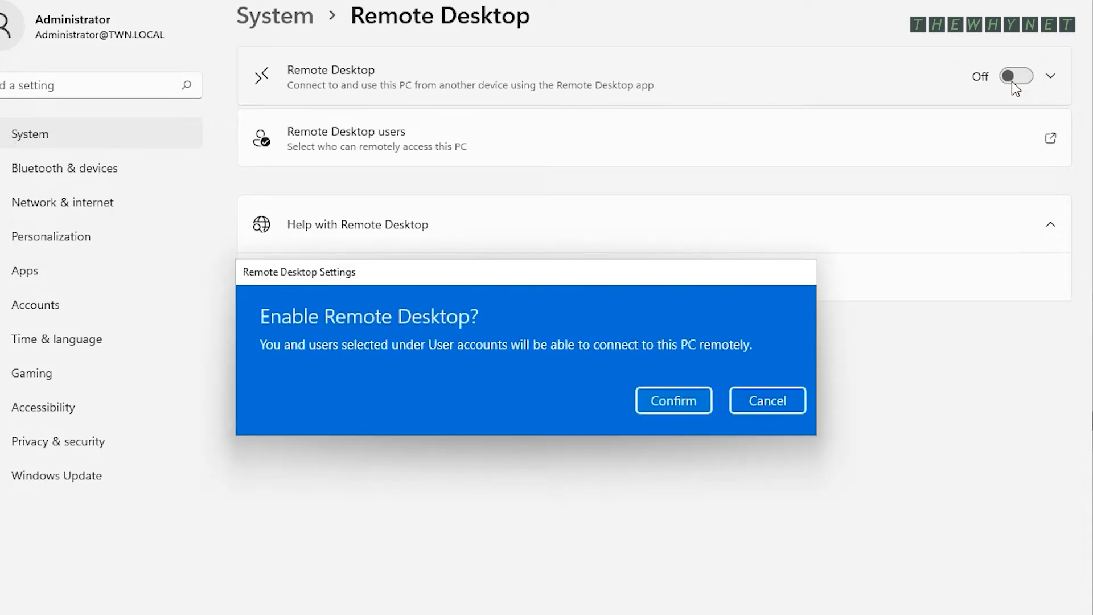
{"action": "left_click", "coordinate": [680, 398]}
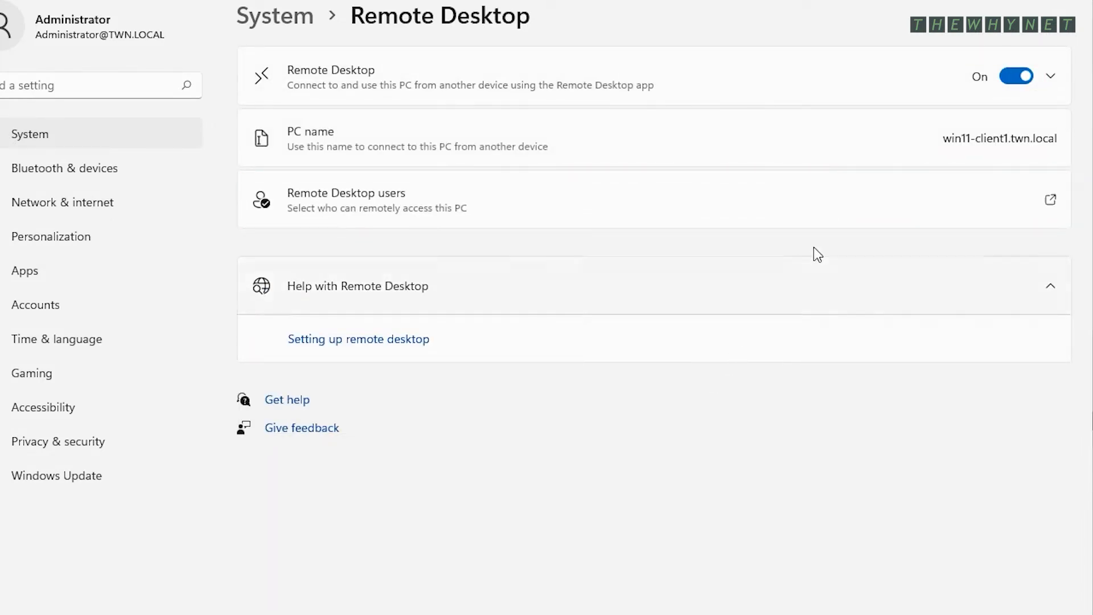
Add the domain user's account to the client's Remote Desktop users and accept the list.
{"action": "left_click", "coordinate": [851, 207]}
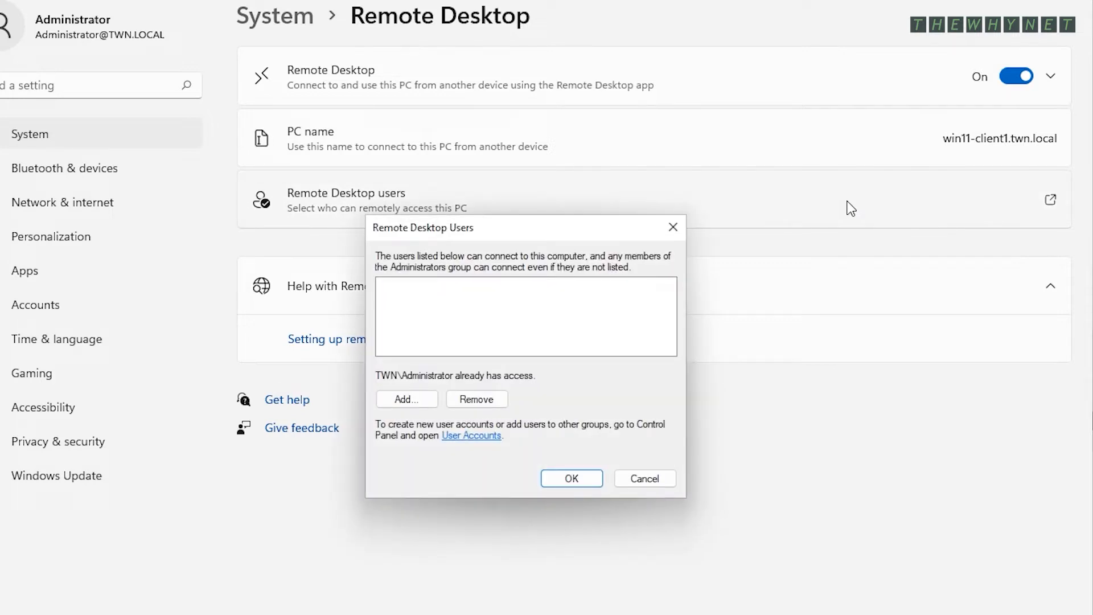
{"action": "left_click", "coordinate": [405, 400]}
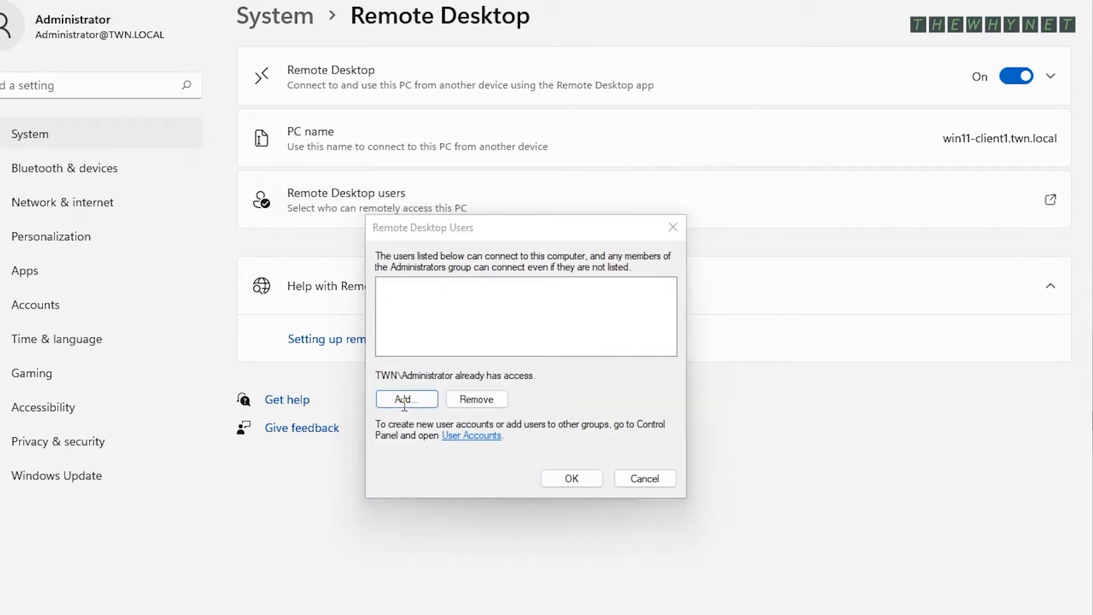
{"action": "type", "text": "john"}
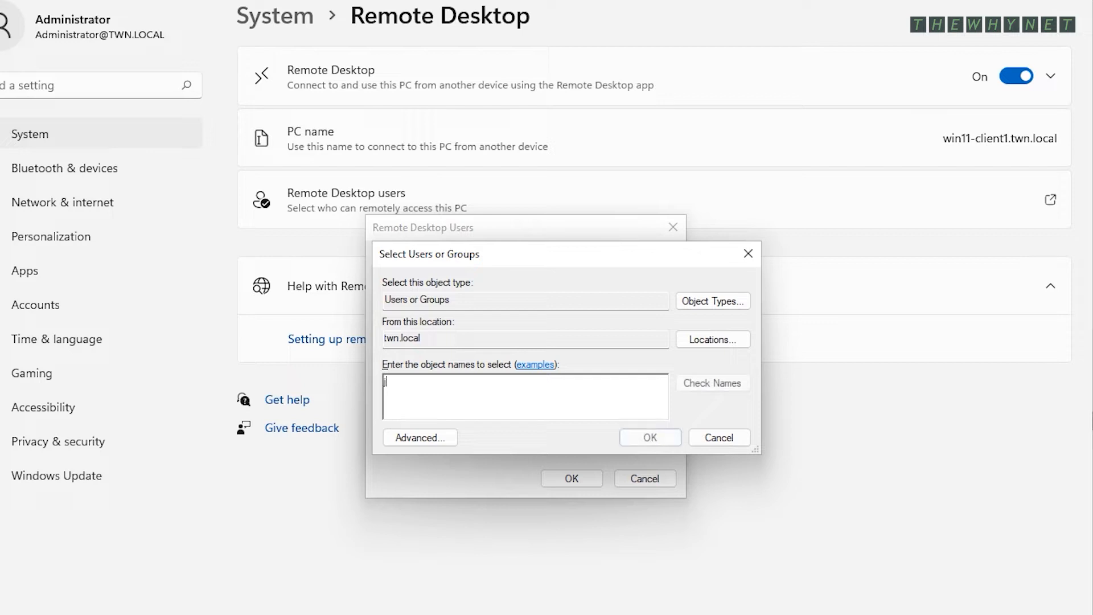
{"action": "key", "text": "Return"}
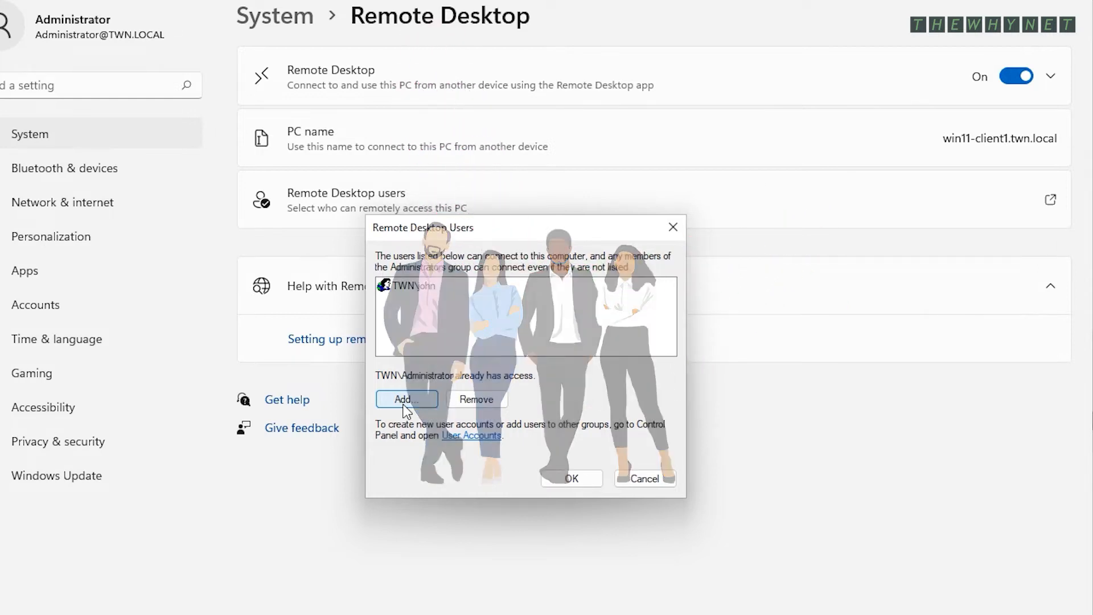
{"action": "left_click", "coordinate": [571, 478]}
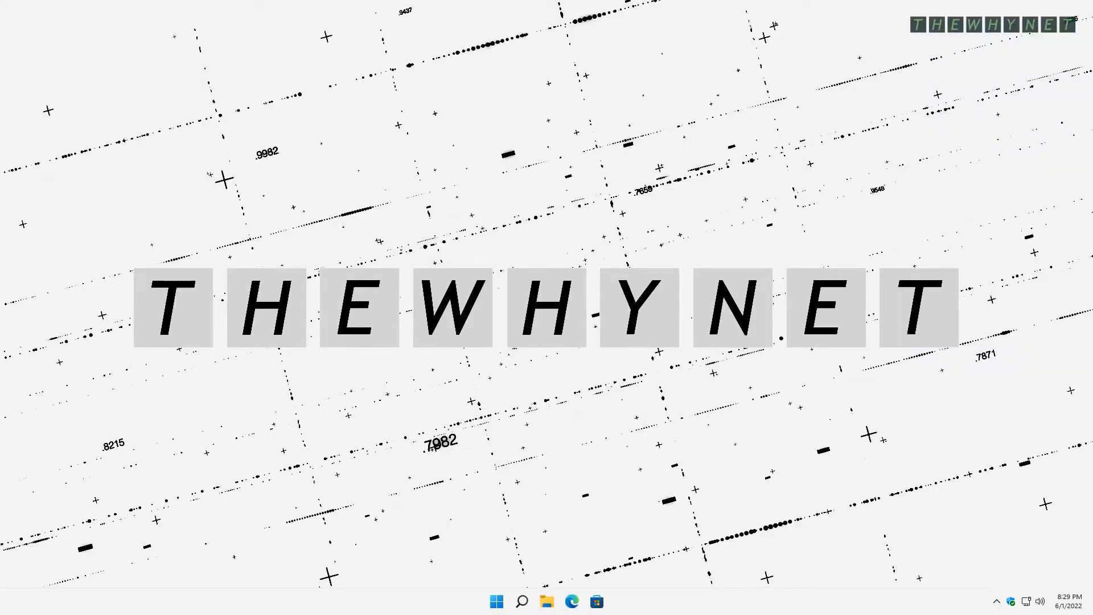
Launch Remote Desktop Connection on the client, expand its options and set the target computer to dc2.
{"action": "left_click", "coordinate": [497, 602]}
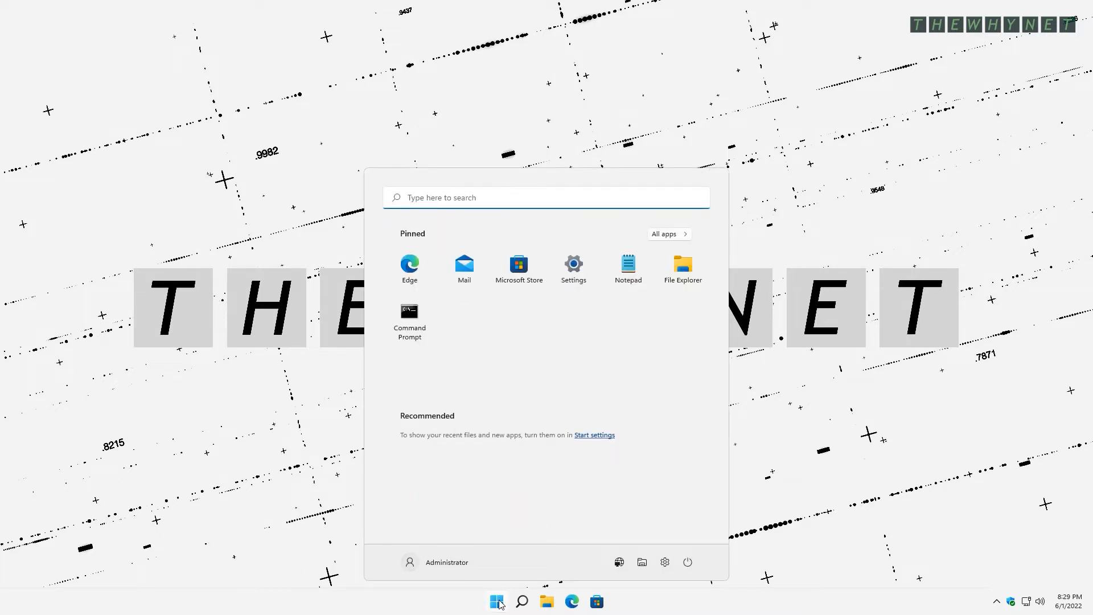
{"action": "type", "text": "remote"}
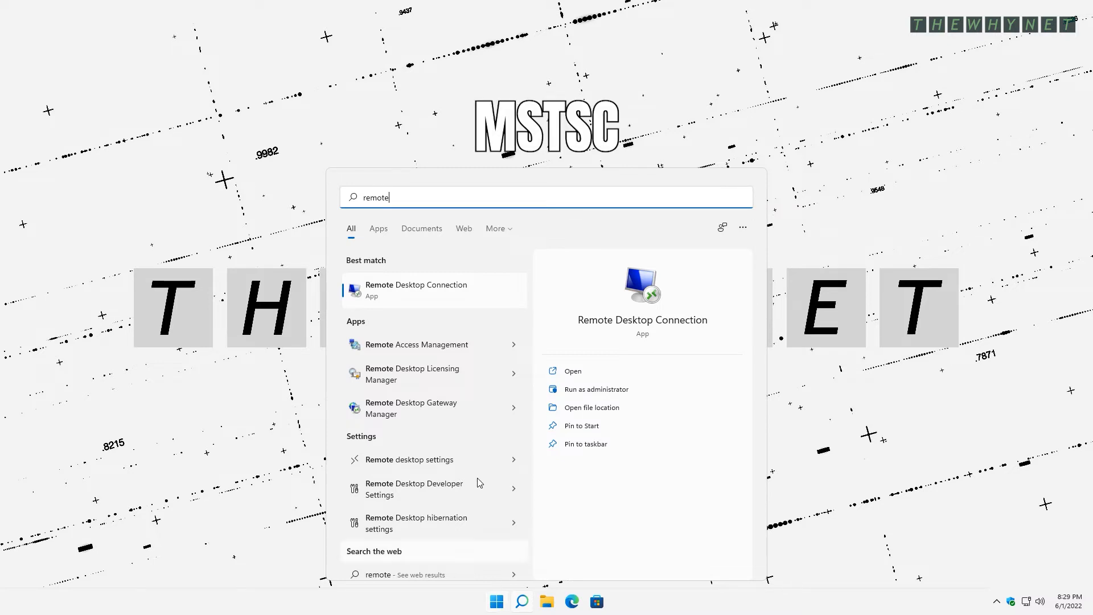
{"action": "left_click", "coordinate": [439, 293]}
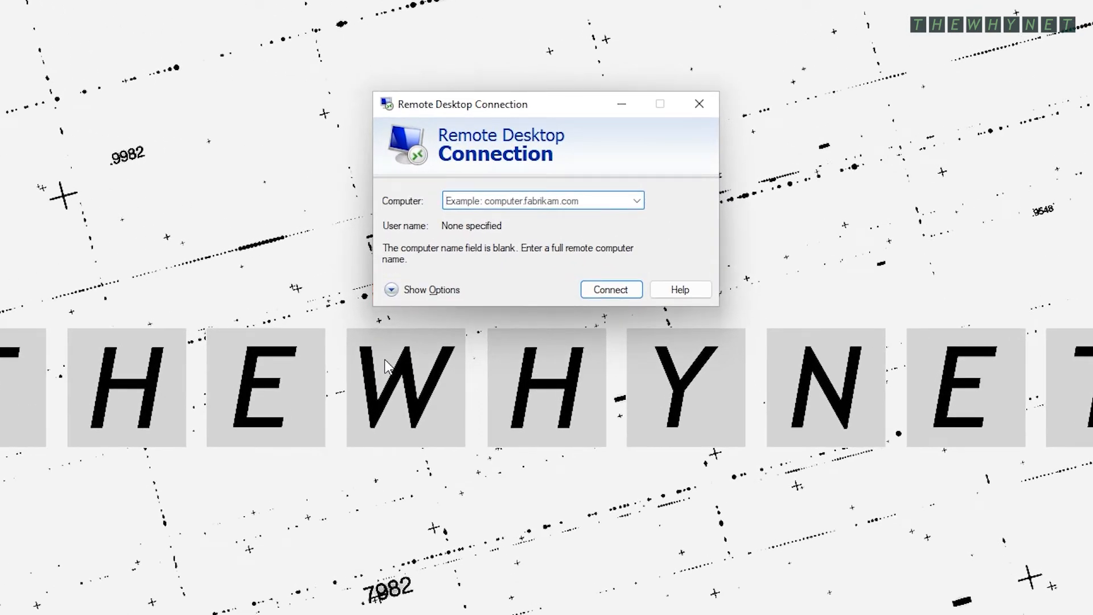
{"action": "left_click", "coordinate": [397, 296]}
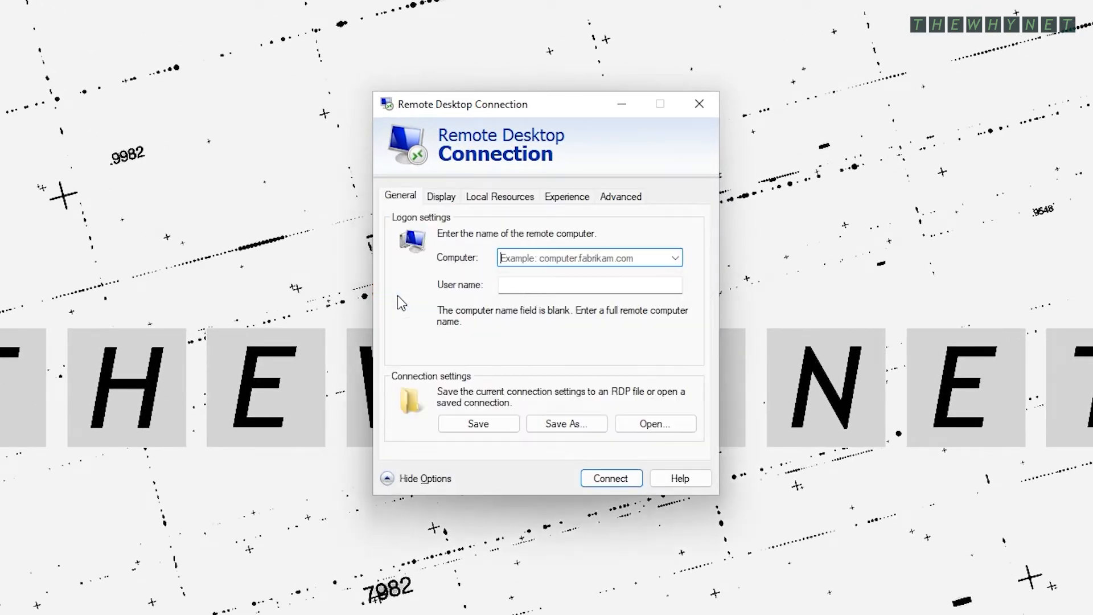
{"action": "type", "text": "dc2"}
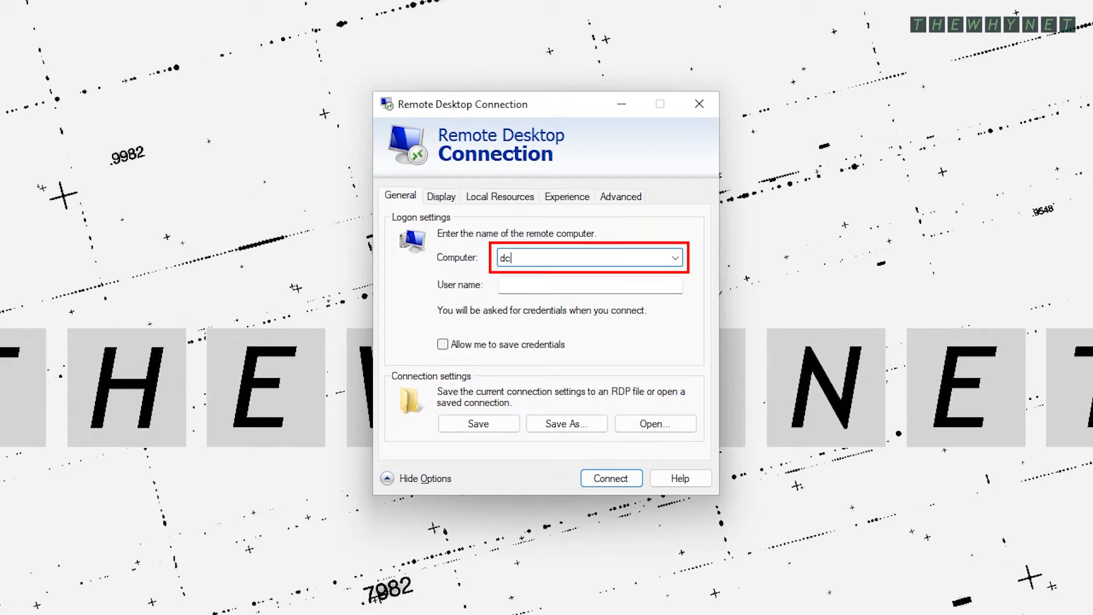
Review the connection's display, local resources, experience and advanced settings, and return to the general logon settings.
{"action": "left_click", "coordinate": [428, 199]}
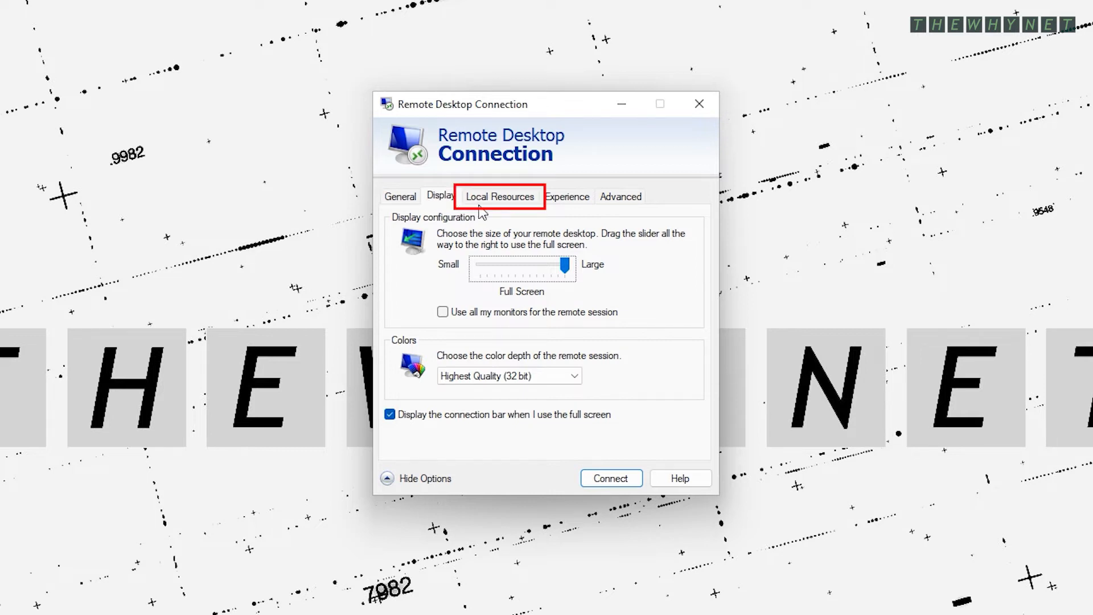
{"action": "left_click", "coordinate": [515, 200]}
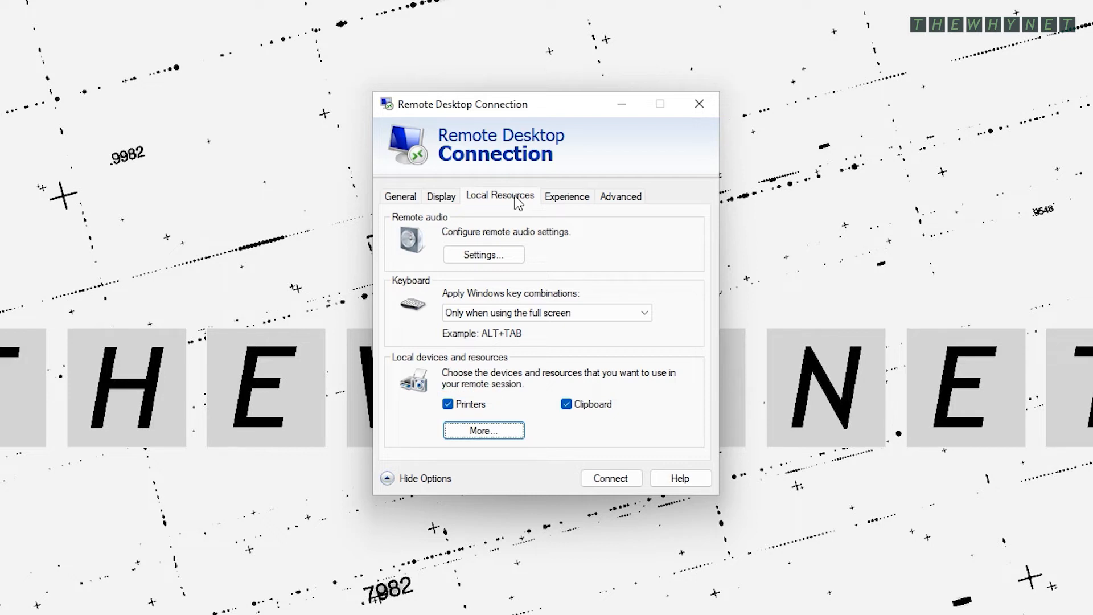
{"action": "left_click", "coordinate": [575, 200]}
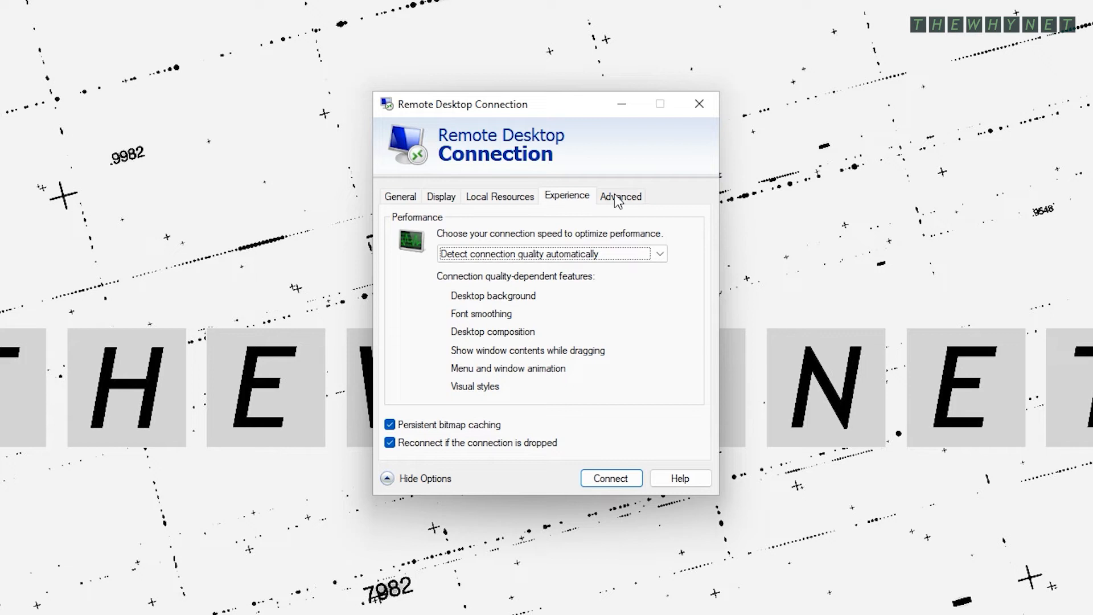
{"action": "left_click", "coordinate": [645, 199]}
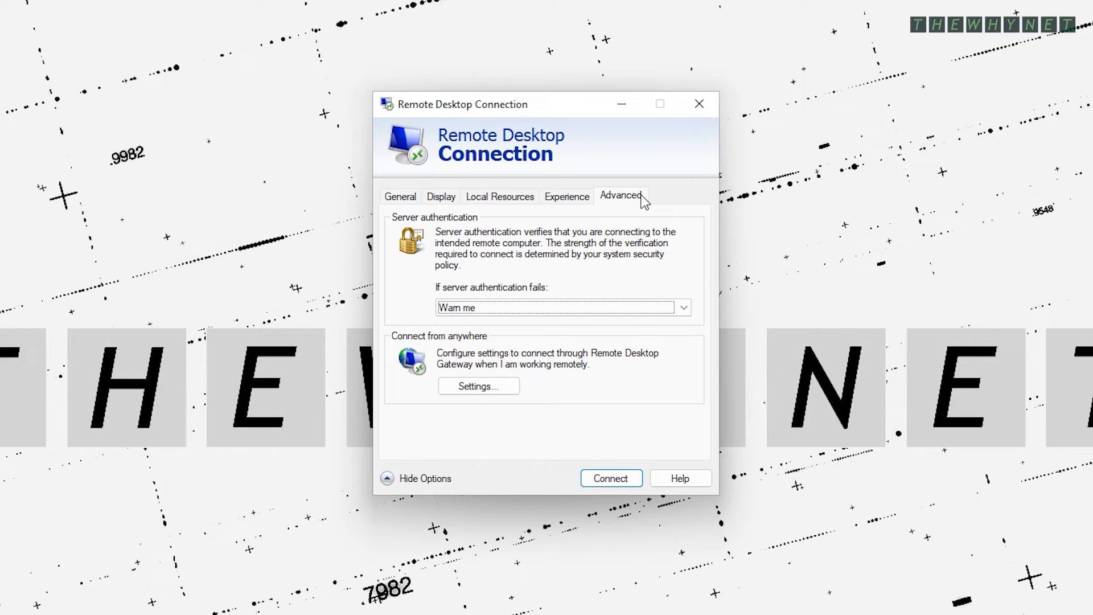
{"action": "left_click", "coordinate": [400, 198]}
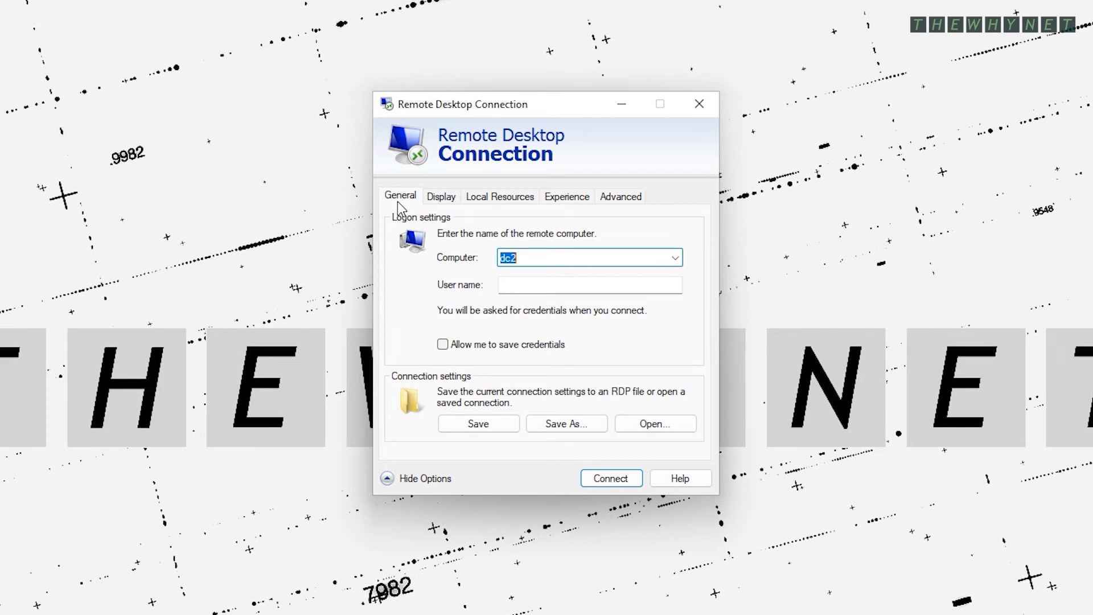
Connect to dc2 and sign in with the administrator account's password.
{"action": "left_click", "coordinate": [610, 477]}
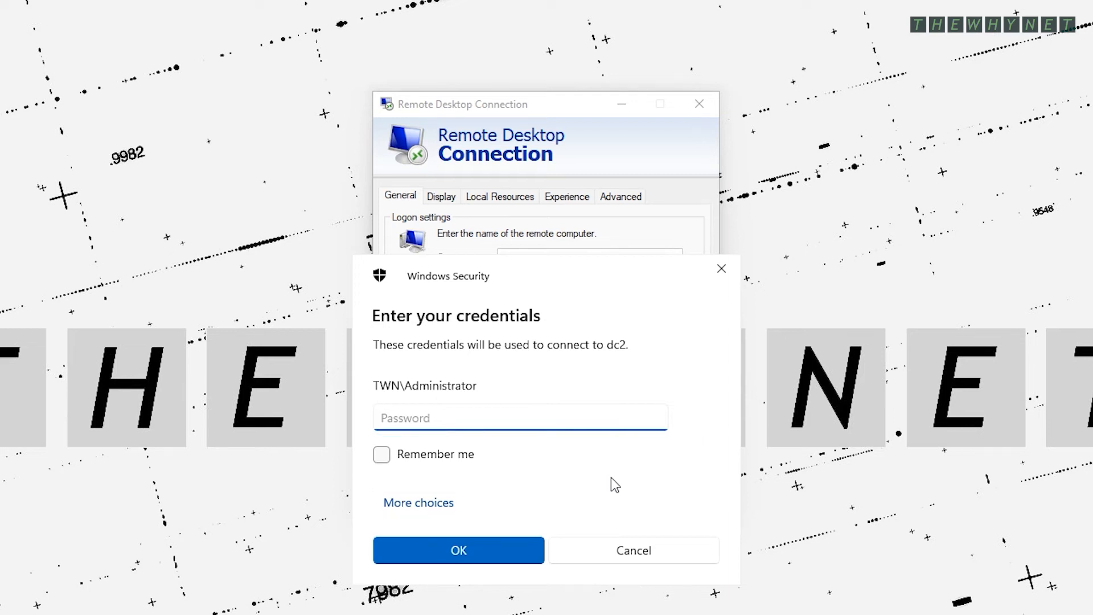
{"action": "type", "text": "•••••••"}
{"action": "key", "text": "Return"}
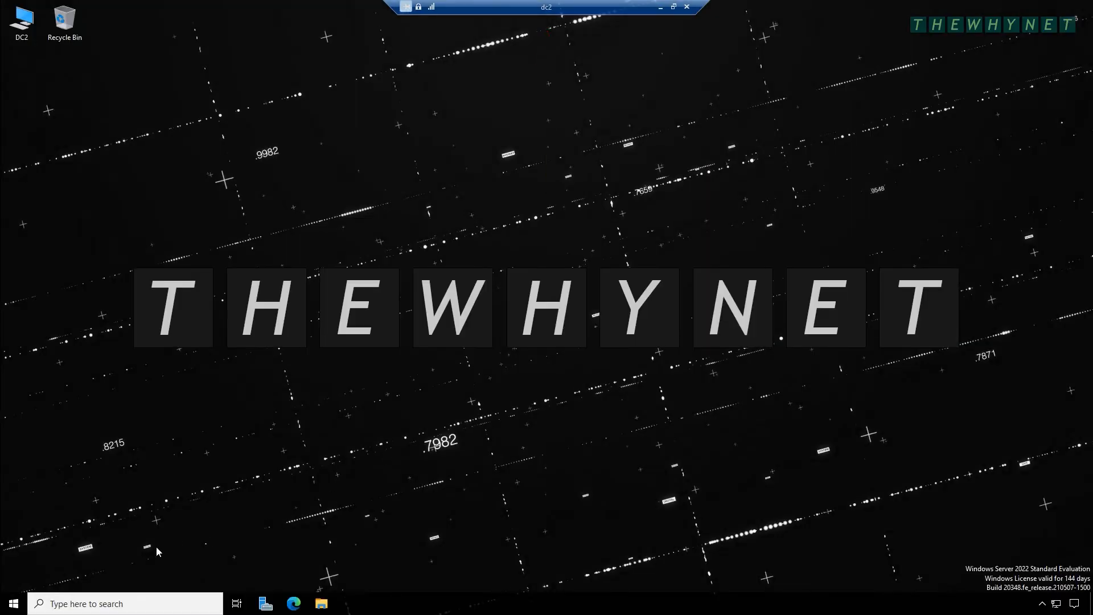
Switch the dc2 session from full screen to a movable window on the client desktop and try out the remote Start menu.
{"action": "left_click", "coordinate": [22, 605]}
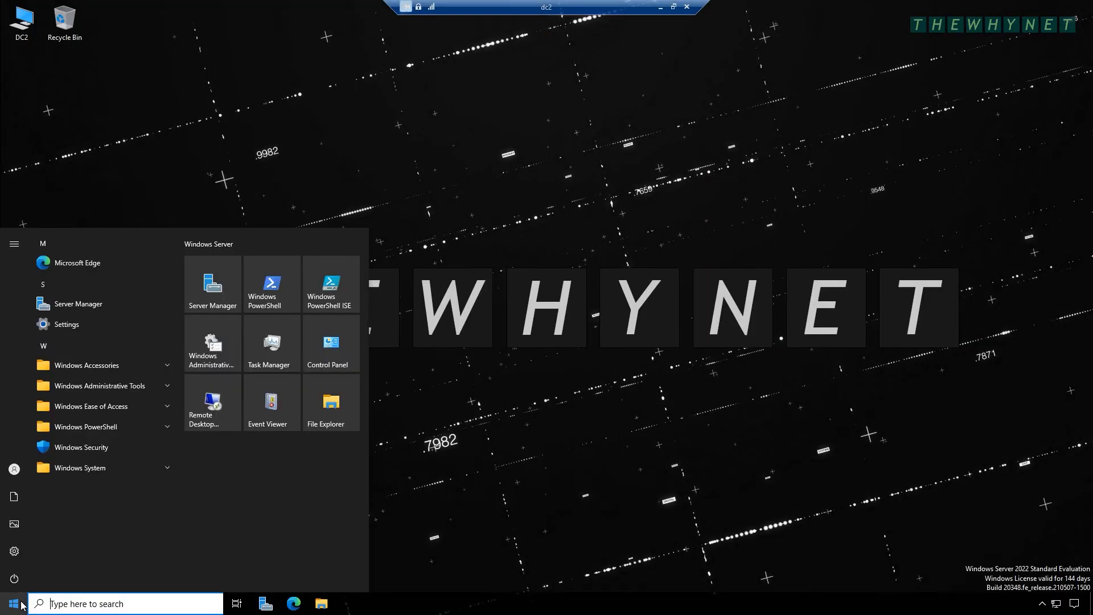
{"action": "left_click", "coordinate": [22, 605]}
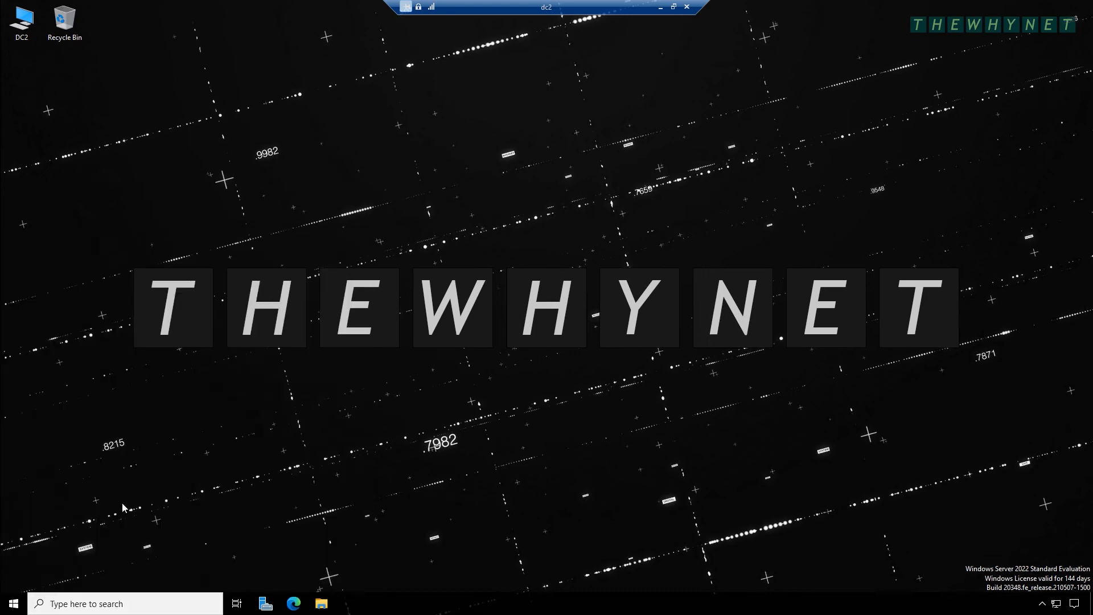
{"action": "left_click", "coordinate": [673, 7]}
{"action": "left_click_drag", "start_coordinate": [260, 8], "coordinate": [807, 194]}
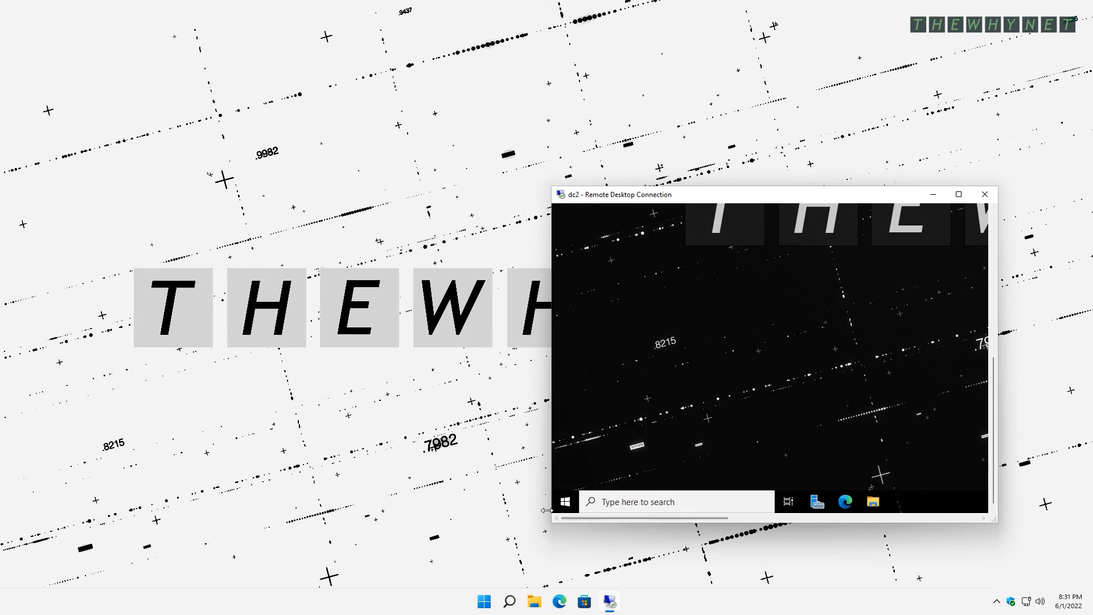
{"action": "left_click", "coordinate": [569, 502]}
{"action": "left_click", "coordinate": [566, 501]}
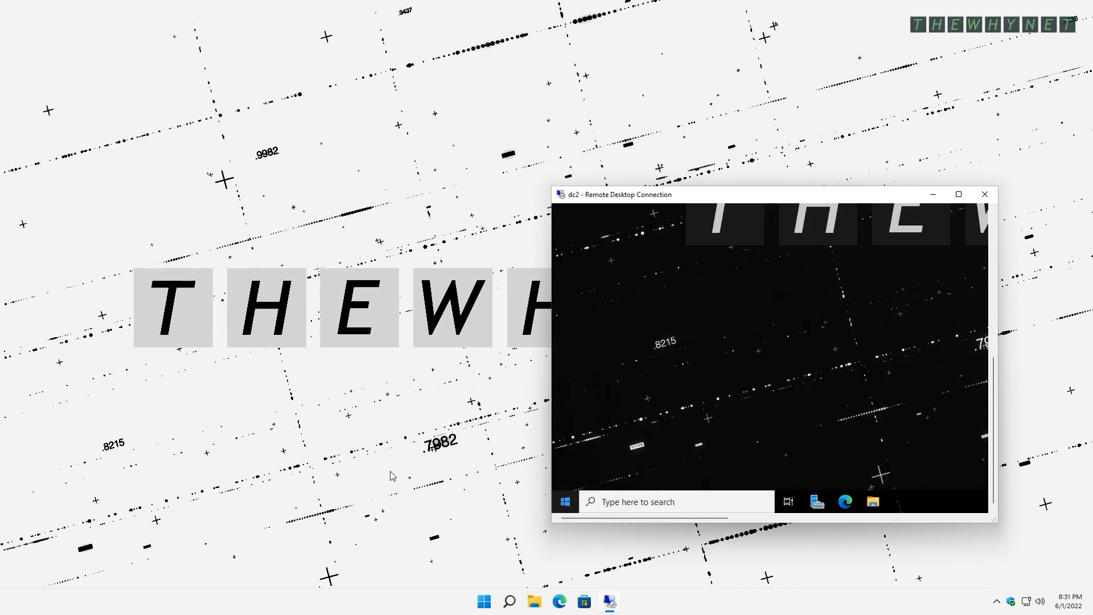
Return the dc2 remote session to full screen and pin its connection bar so it stays displayed.
{"action": "left_click", "coordinate": [959, 194]}
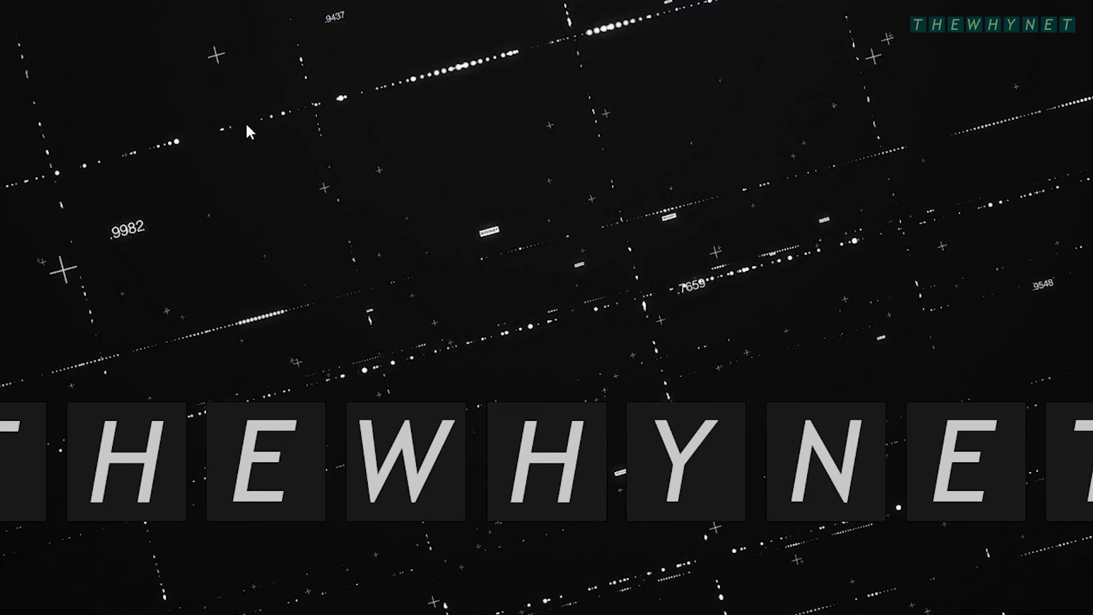
{"action": "mouse_move", "coordinate": [507, 6]}
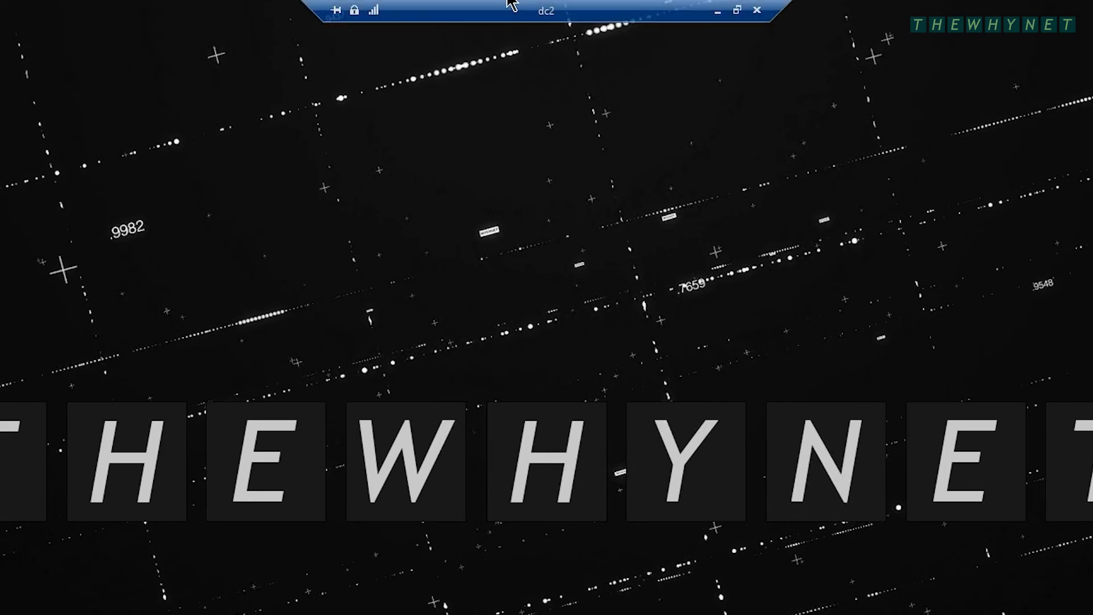
{"action": "left_click", "coordinate": [336, 10]}
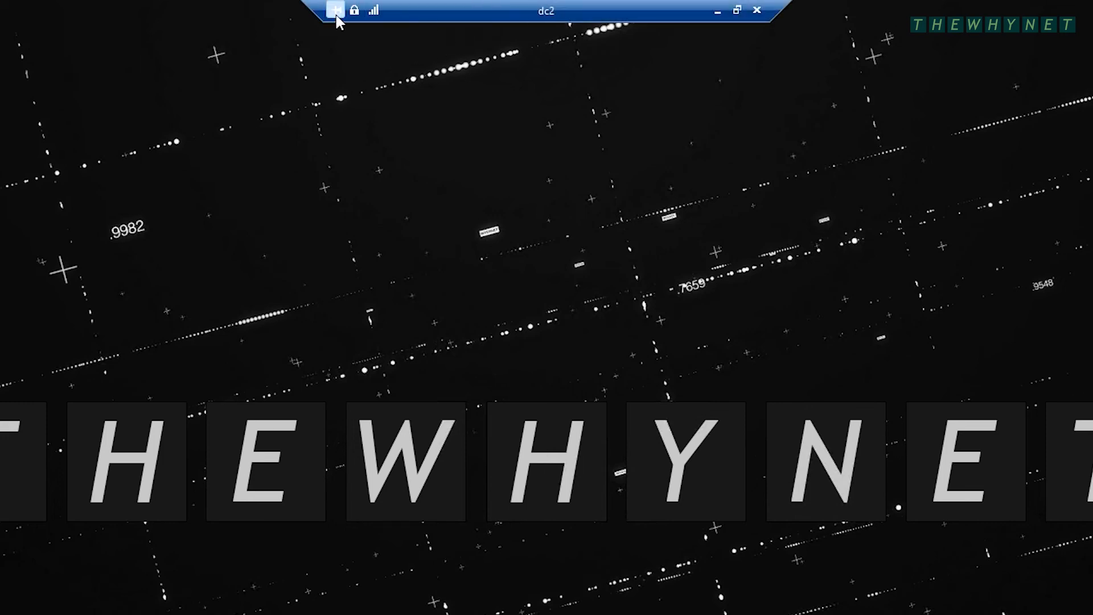
{"action": "left_click", "coordinate": [759, 10]}
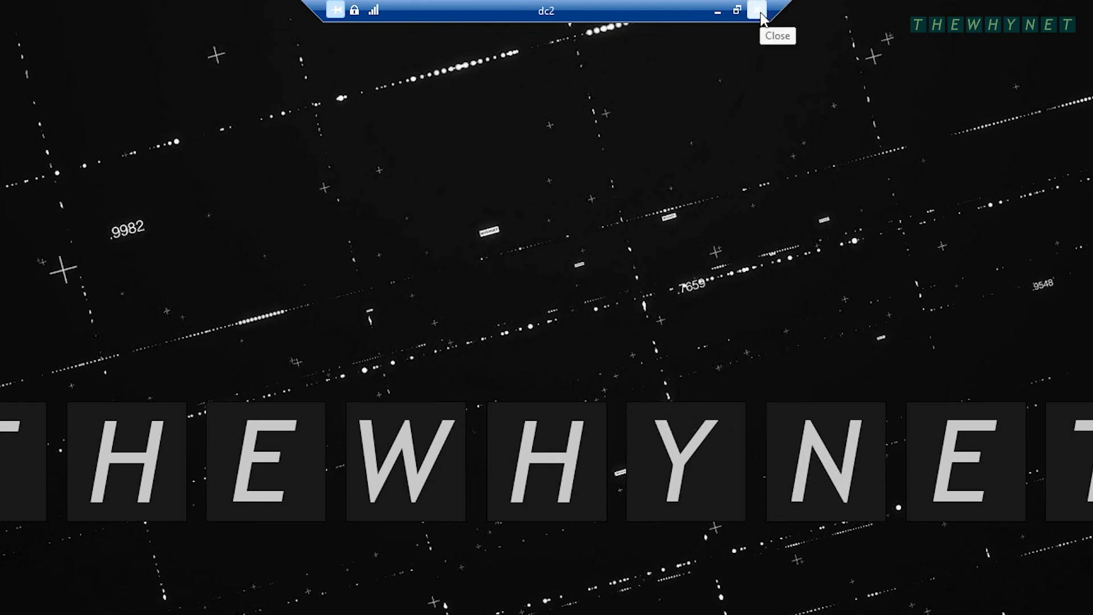
Check the power options offered on the remote server without choosing one, and disconnect the dc2 session from its connection bar.
{"action": "left_click", "coordinate": [8, 608]}
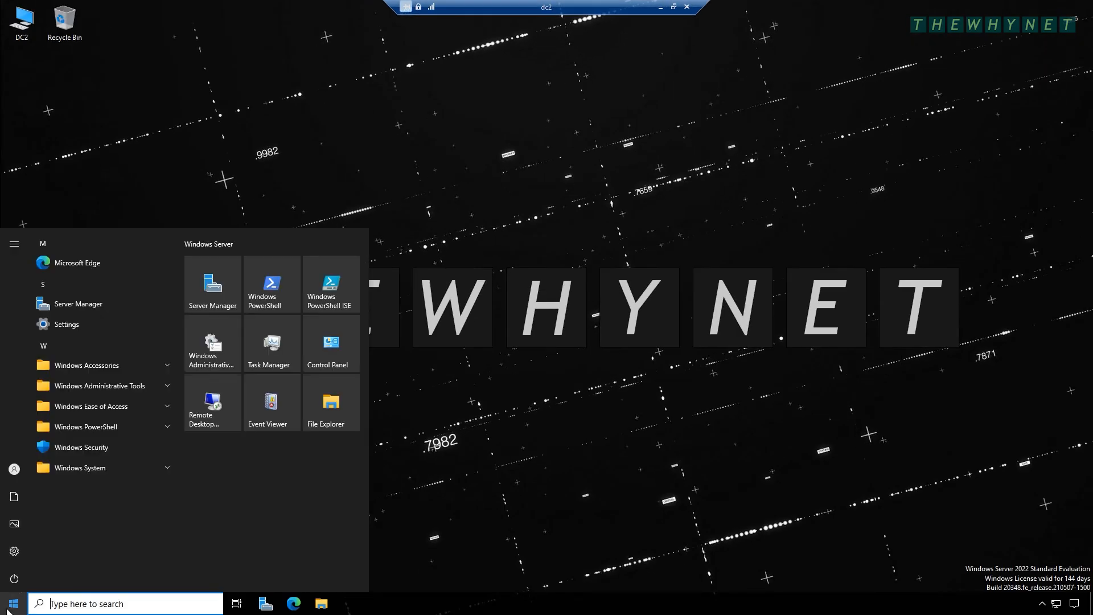
{"action": "left_click", "coordinate": [15, 578]}
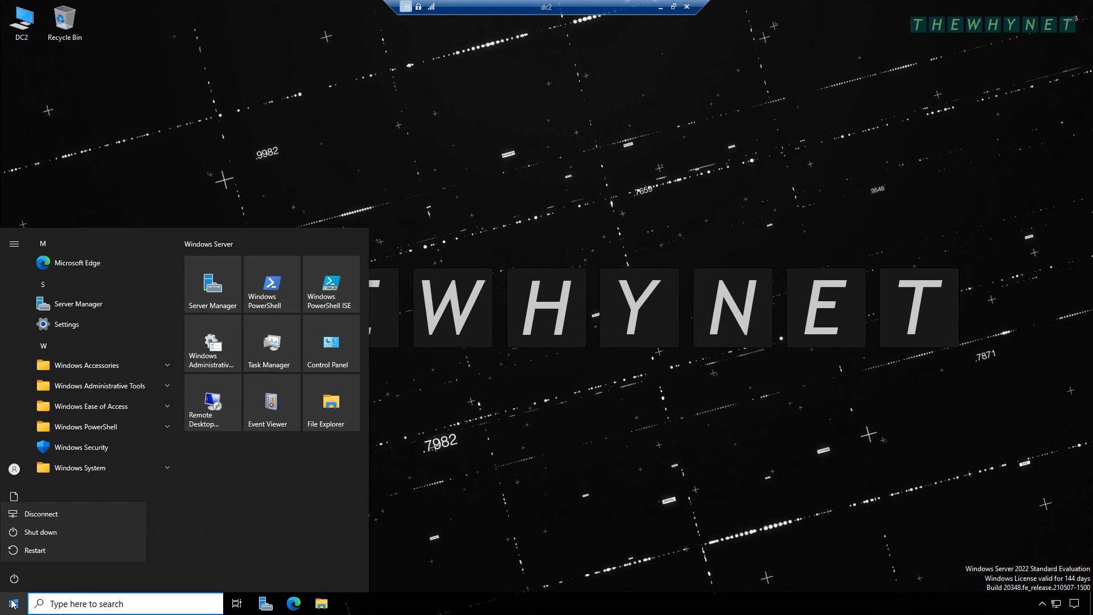
{"action": "left_click", "coordinate": [13, 603]}
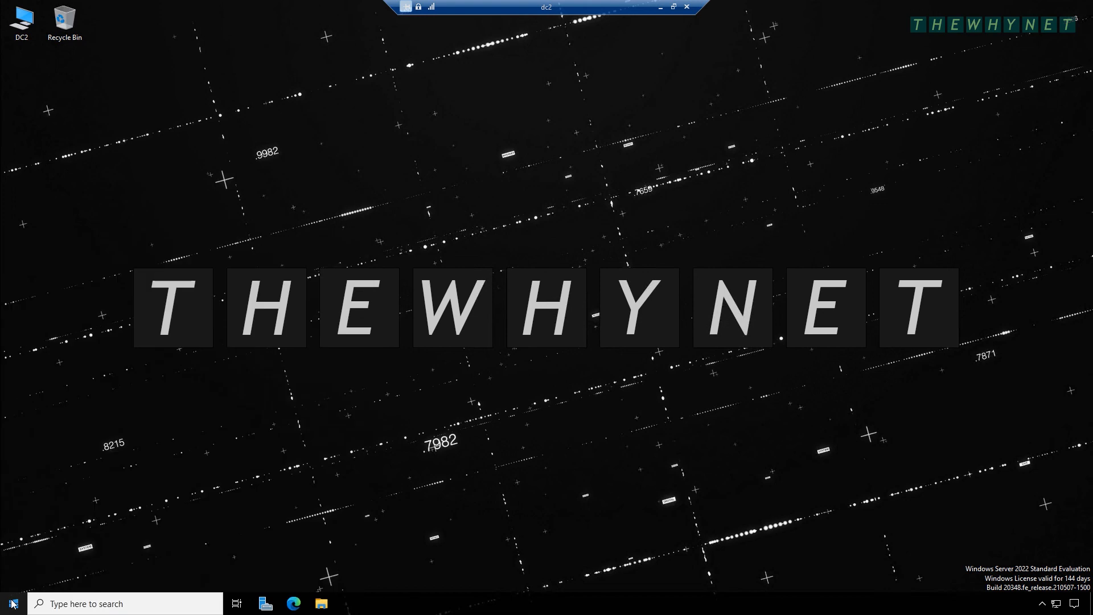
{"action": "left_click", "coordinate": [688, 7]}
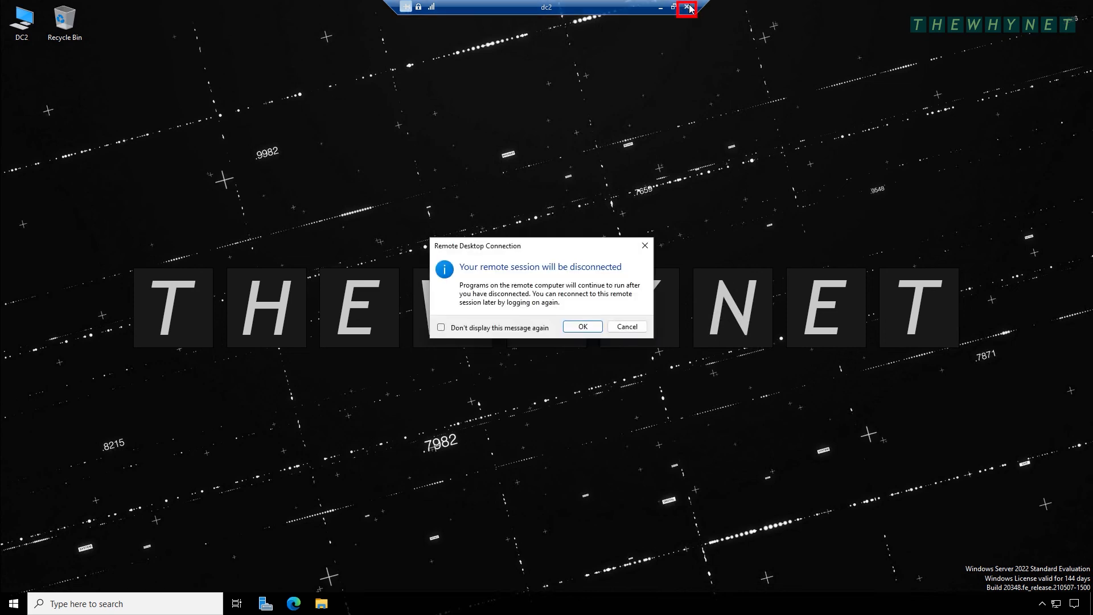
{"action": "left_click", "coordinate": [596, 329]}
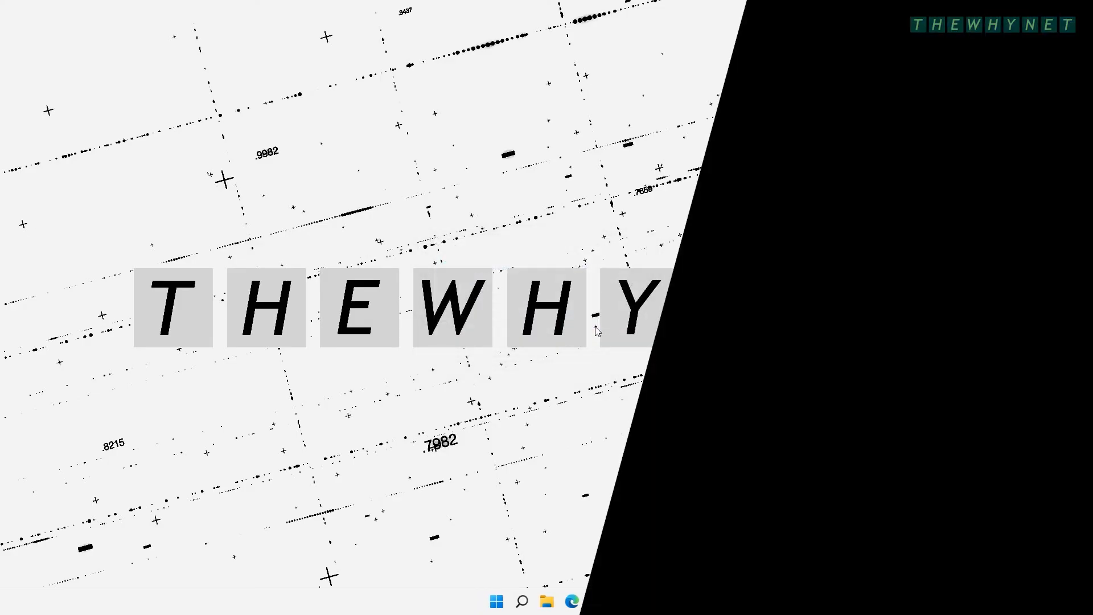